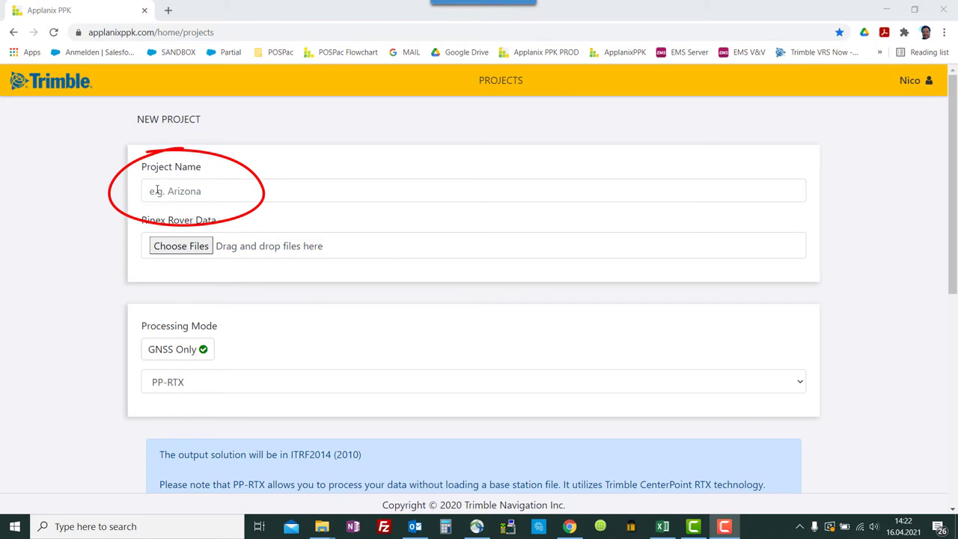
- Name the new project PP-RTX
left_click(156, 190)
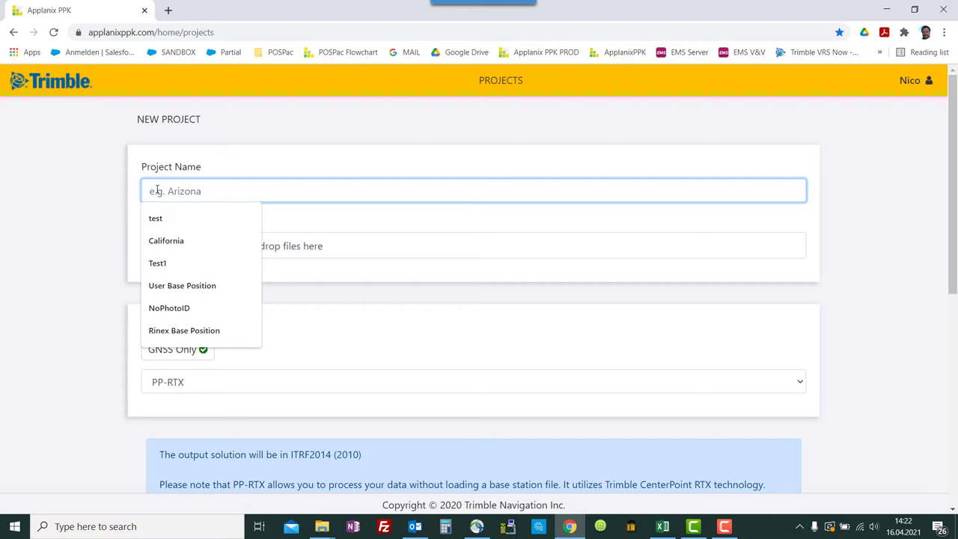
type("PP-RTX")
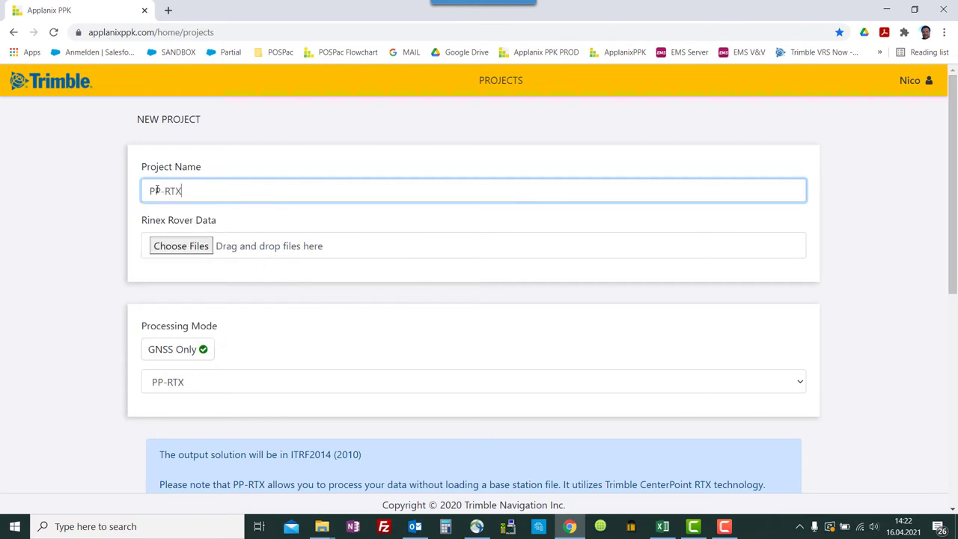
key("Tab")
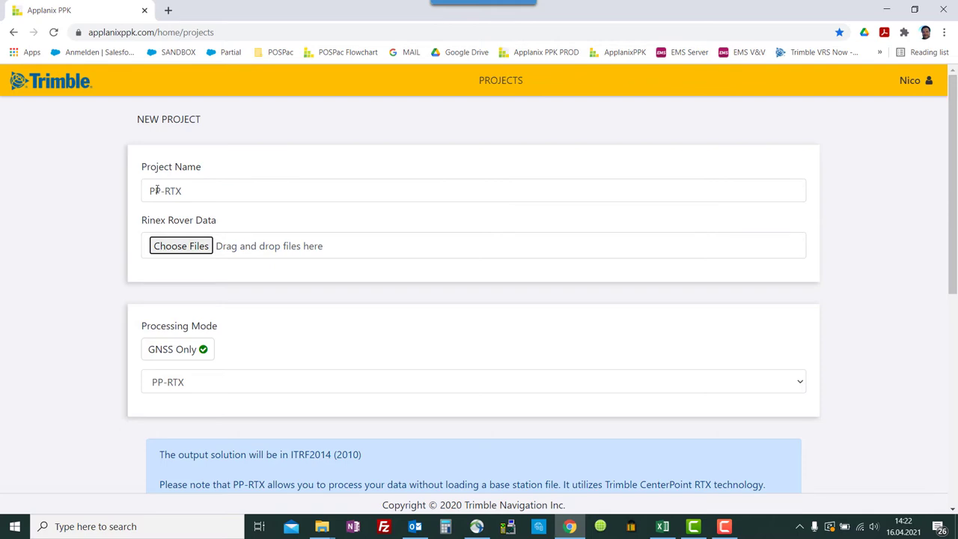
- Attach raw.obs from the ApplanixPPK raw folder as the RINEX rover data
left_click(196, 249)
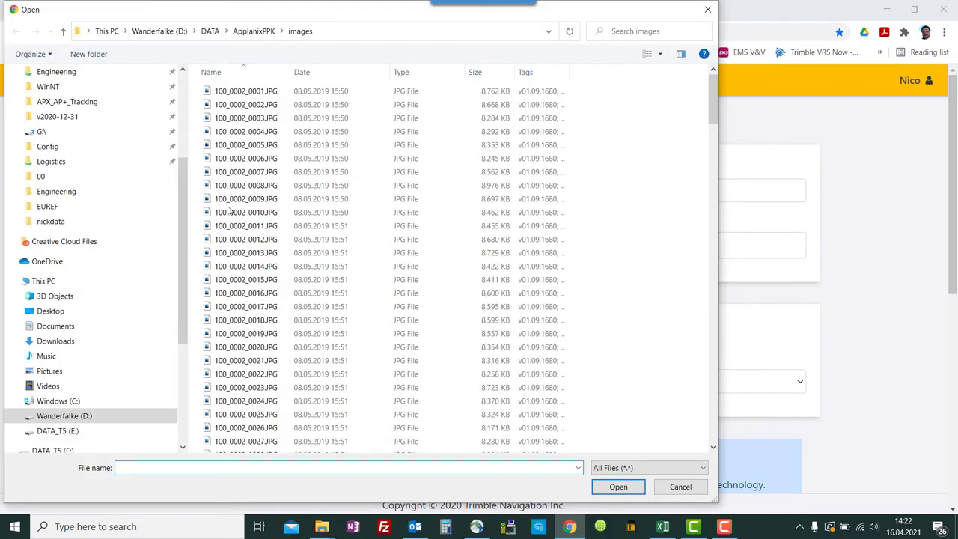
left_click(257, 35)
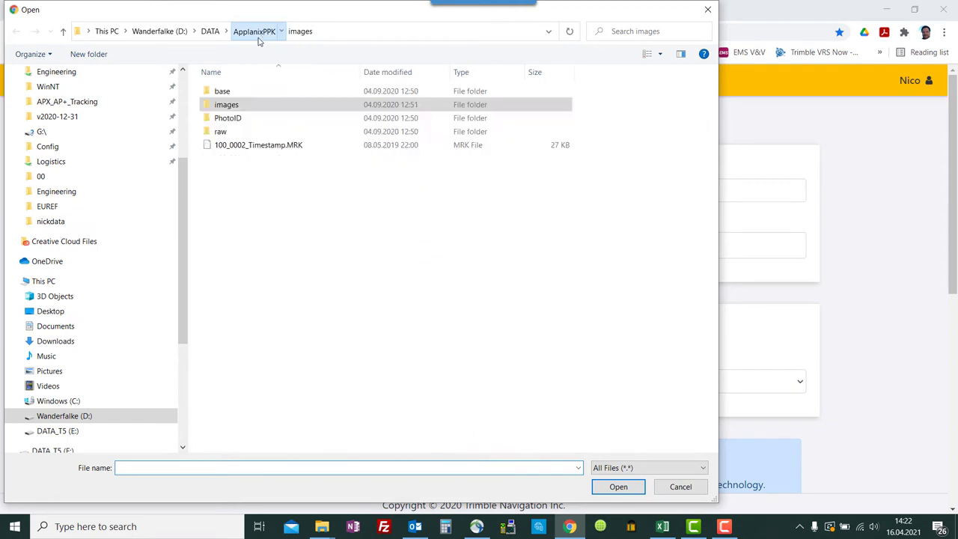
double_click(230, 132)
double_click(227, 91)
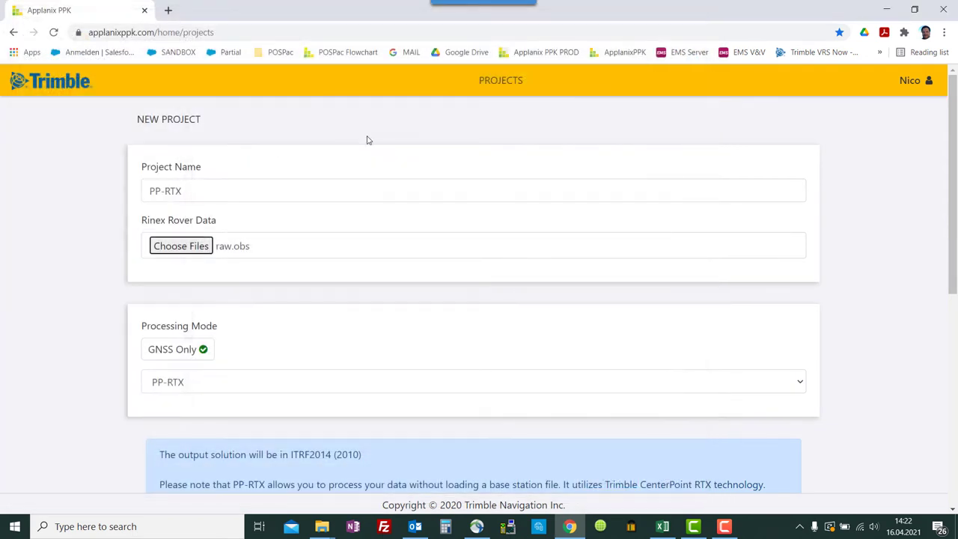
scroll(365, 267, "down", 1)
- Scroll through the CenterPoint RTX Fast coverage maps for North America and then Europe
scroll(365, 268, "down", 1)
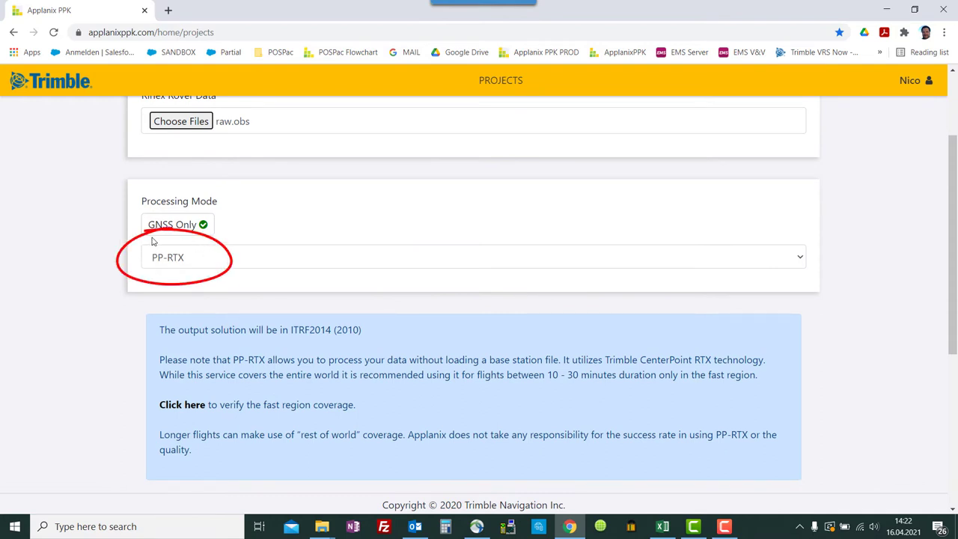
scroll(169, 259, "down", 1)
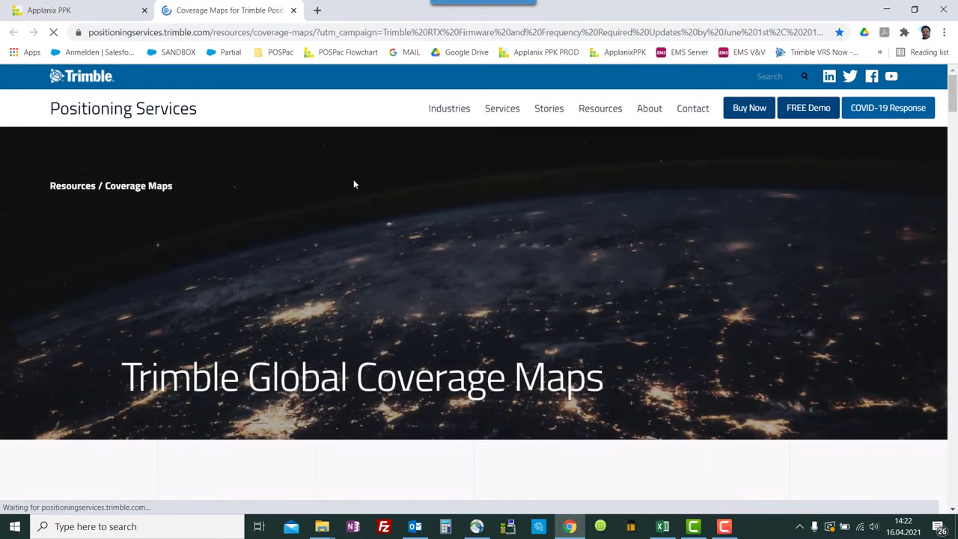
scroll(354, 184, "down", 1)
scroll(354, 185, "down", 10)
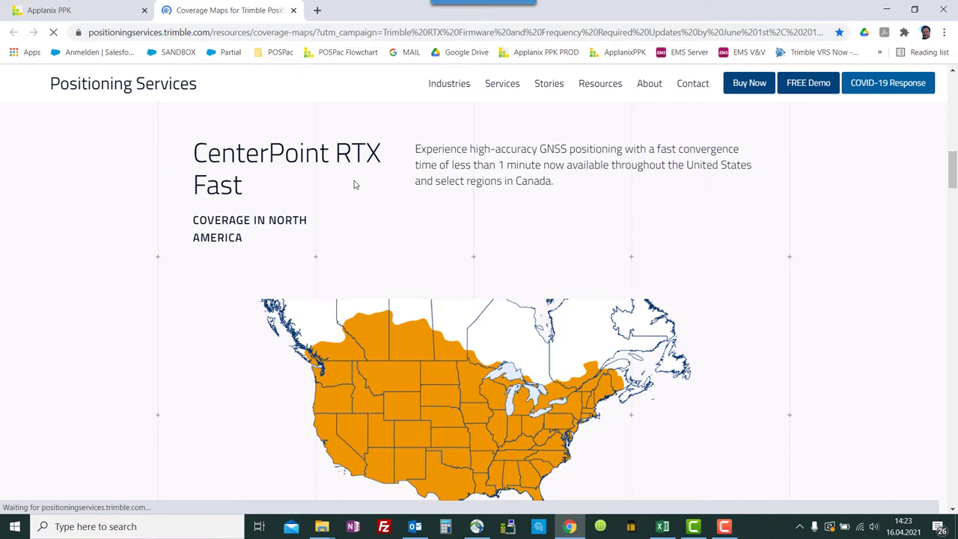
scroll(355, 185, "down", 8)
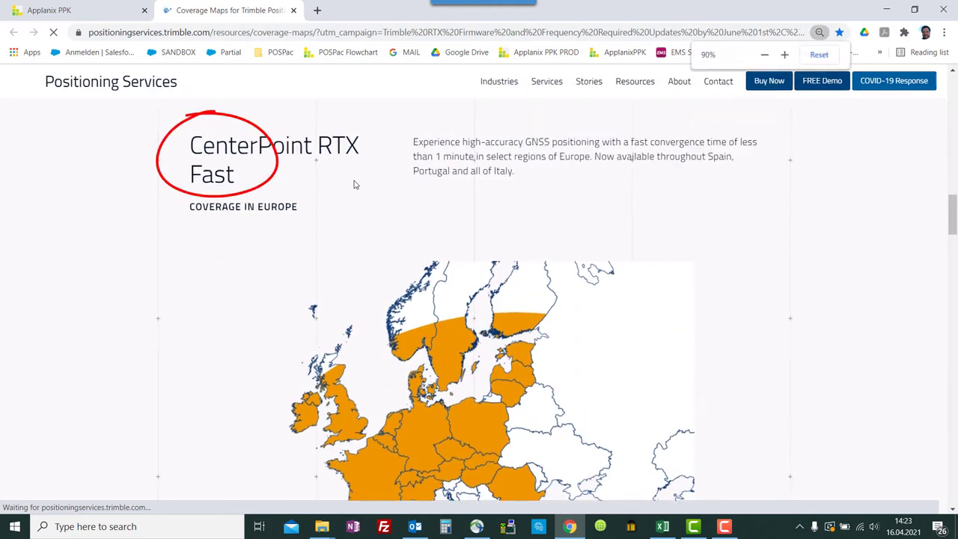
scroll(377, 200, "down", 2)
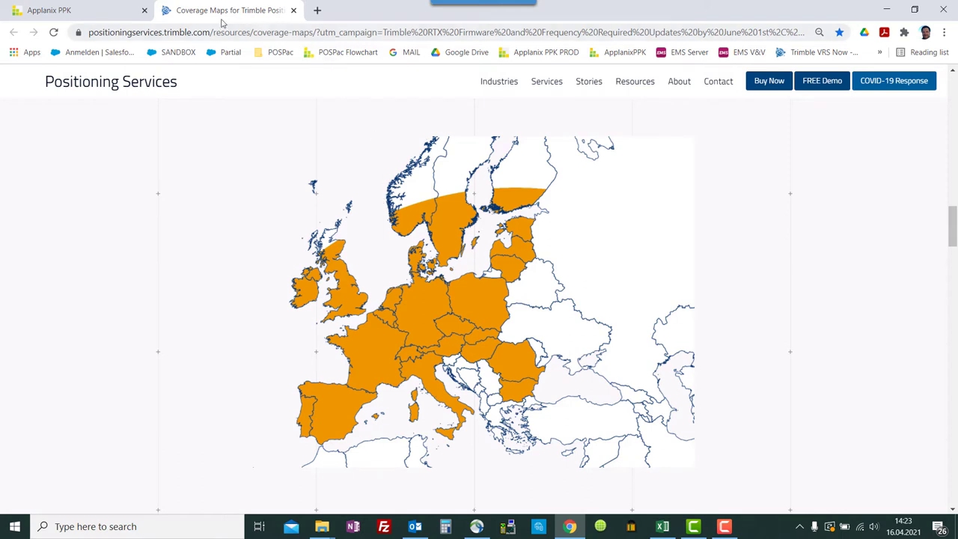
- Start a Photo ID from event file 100_0002_Timestamp.MRK and advance to Choose Images
left_click(107, 11)
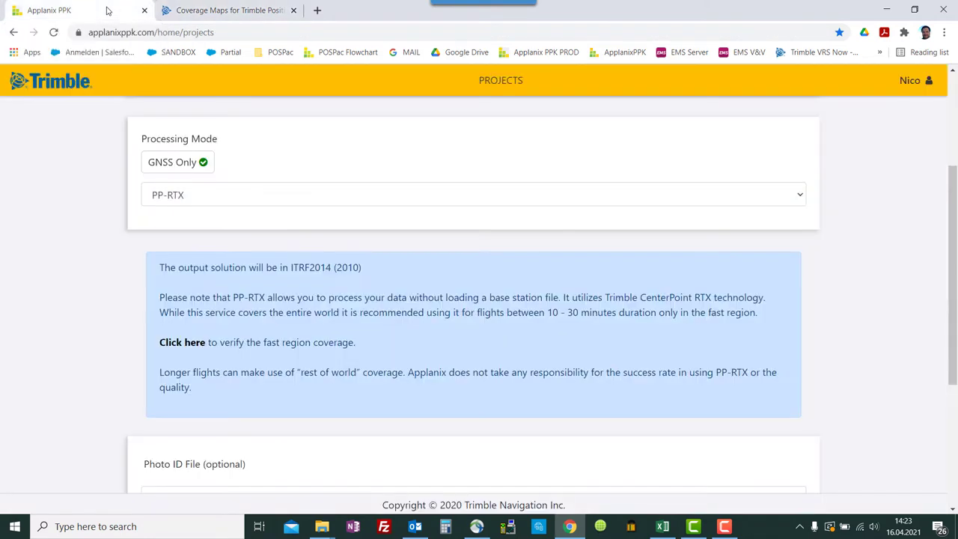
scroll(303, 200, "down", 1)
scroll(304, 210, "down", 1)
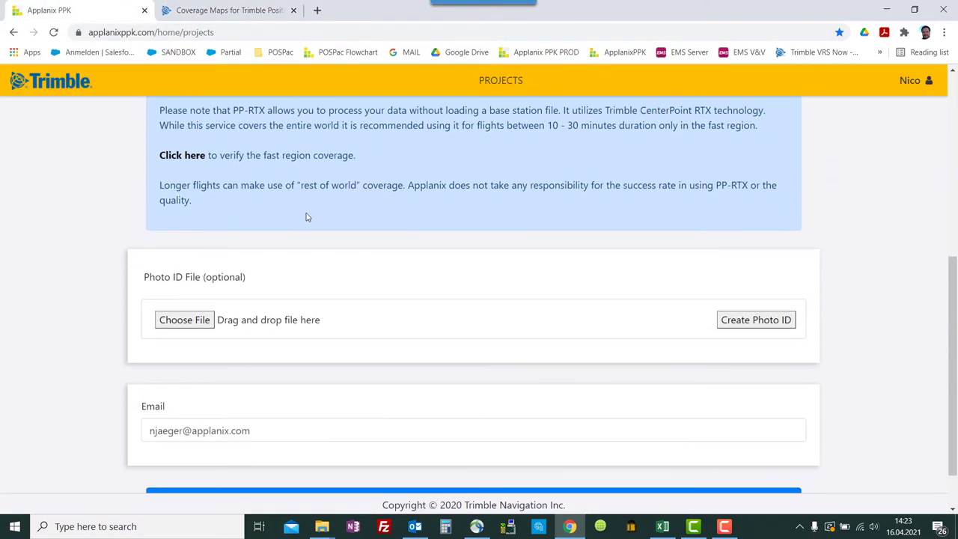
left_click(756, 320)
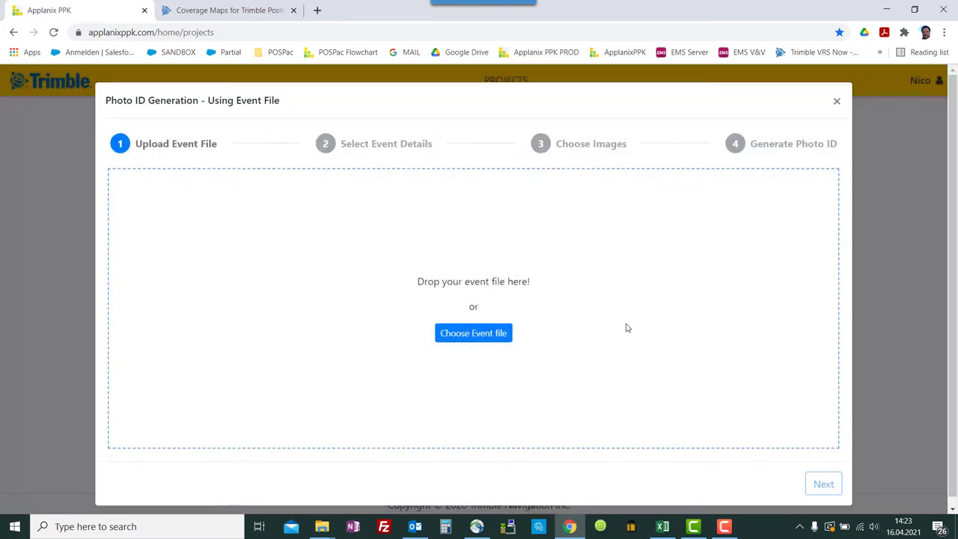
left_click(493, 335)
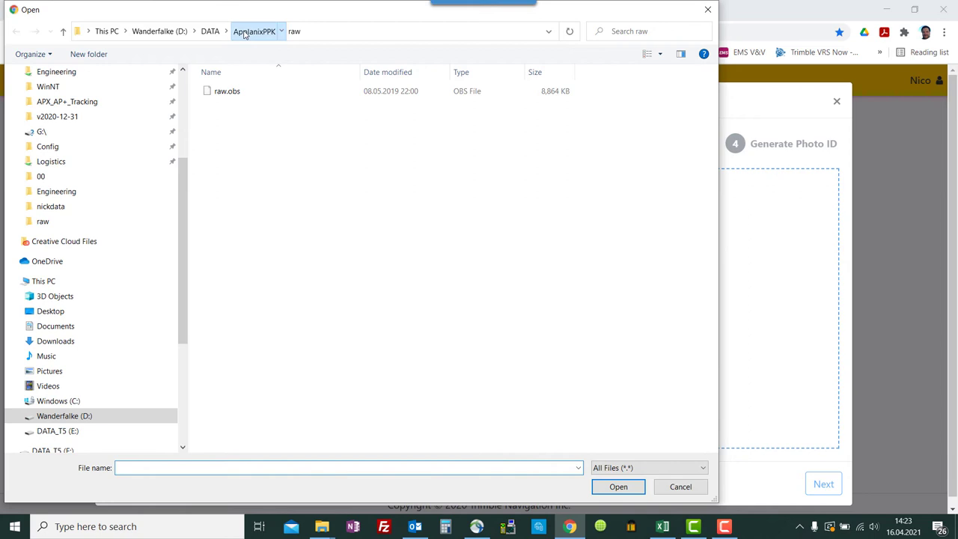
left_click(247, 32)
double_click(259, 146)
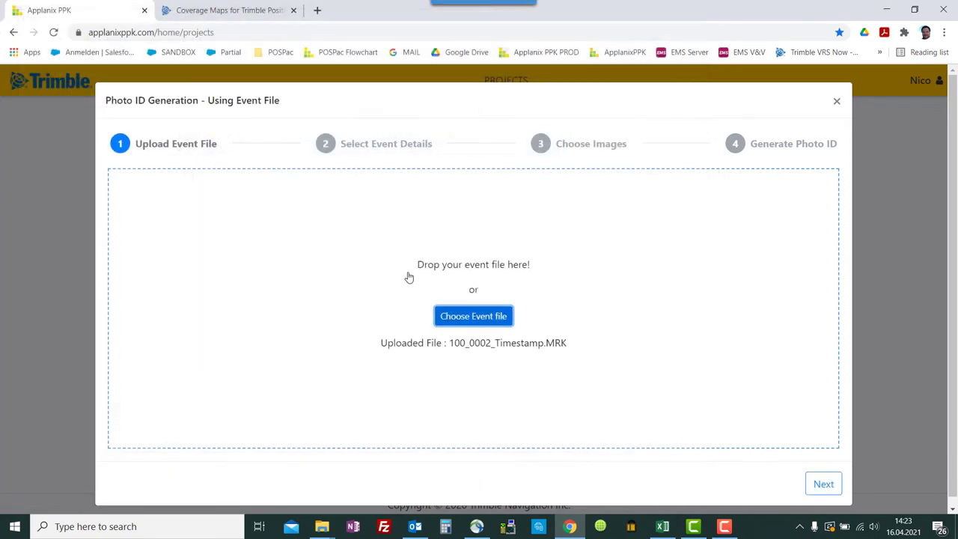
left_click(823, 486)
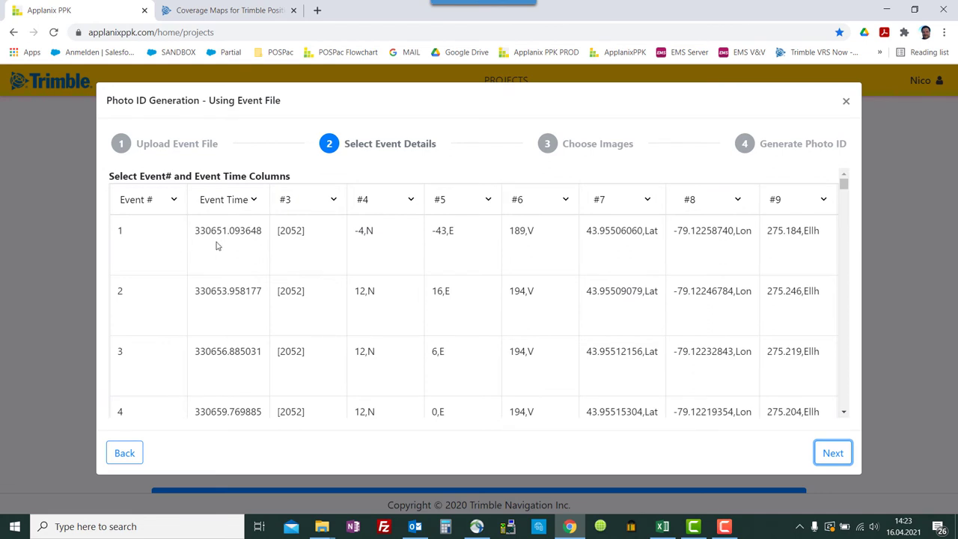
left_click(831, 453)
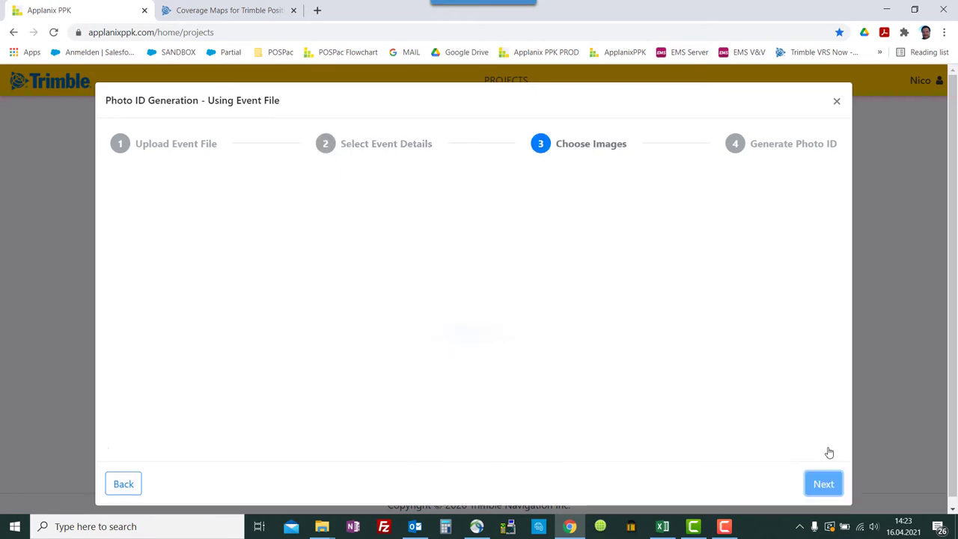
- Upload all 204 images from the images folder and generate the User-Generated Photo ID
left_click(481, 341)
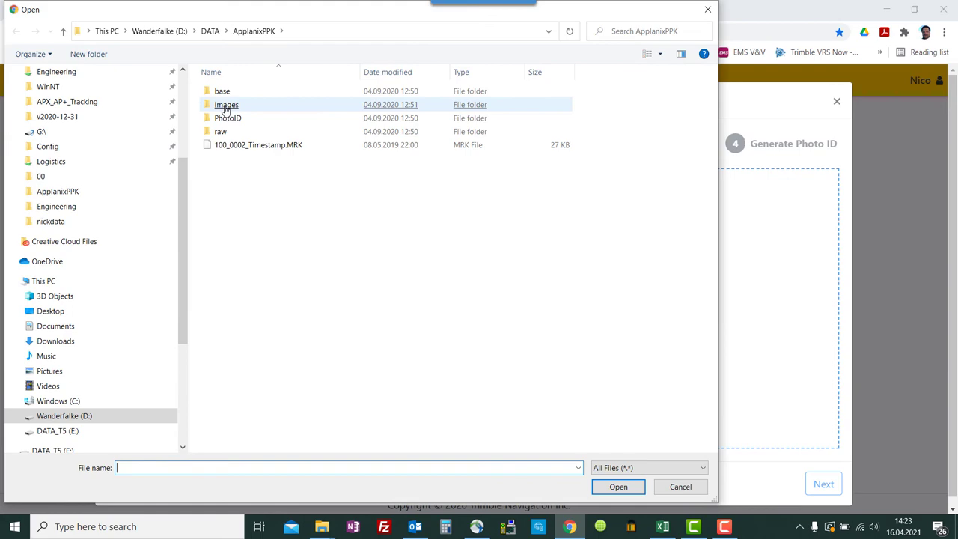
double_click(226, 104)
left_click(232, 106)
key("ctrl+a")
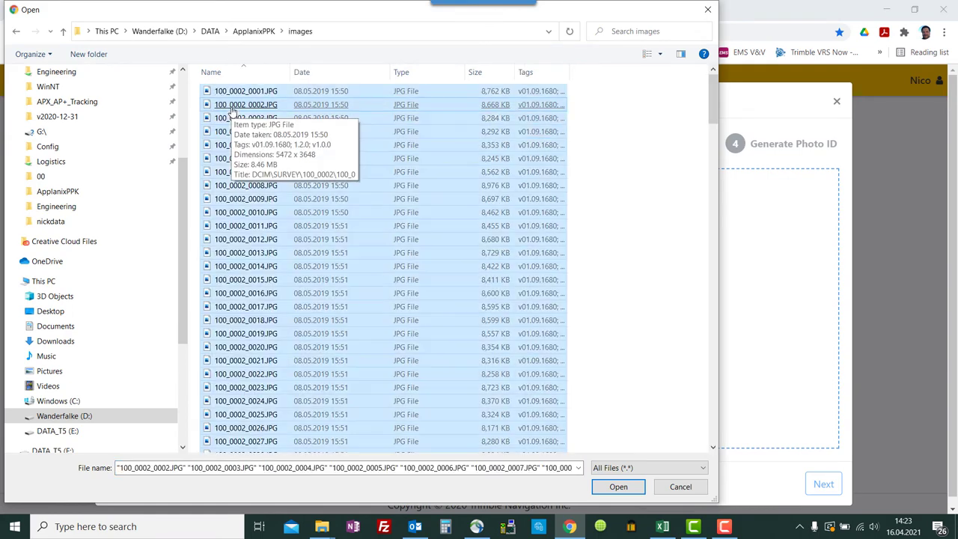
left_click(618, 488)
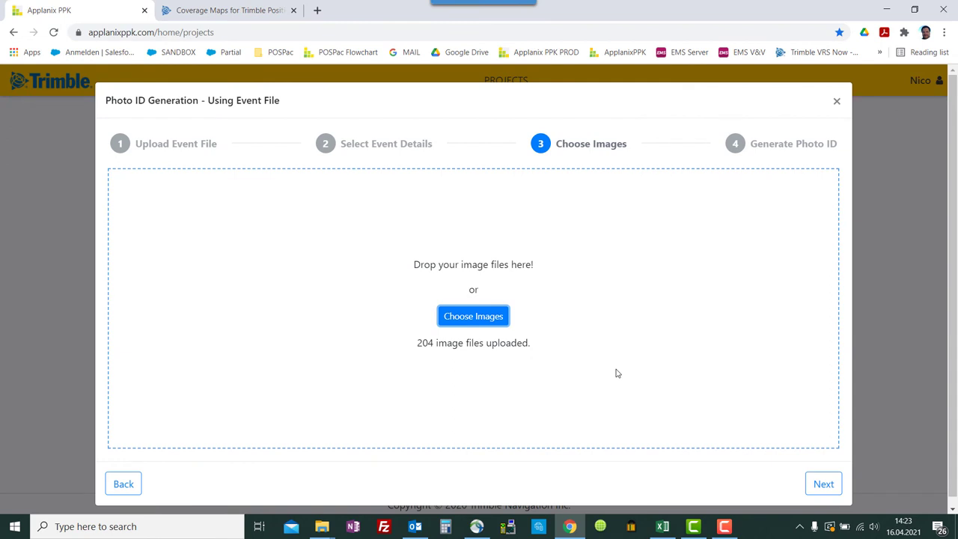
left_click(822, 484)
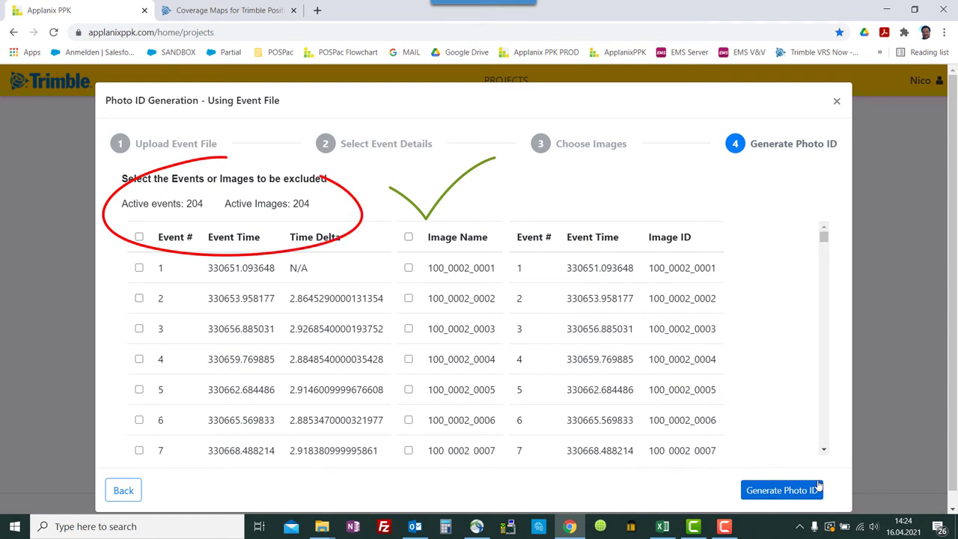
left_click(782, 490)
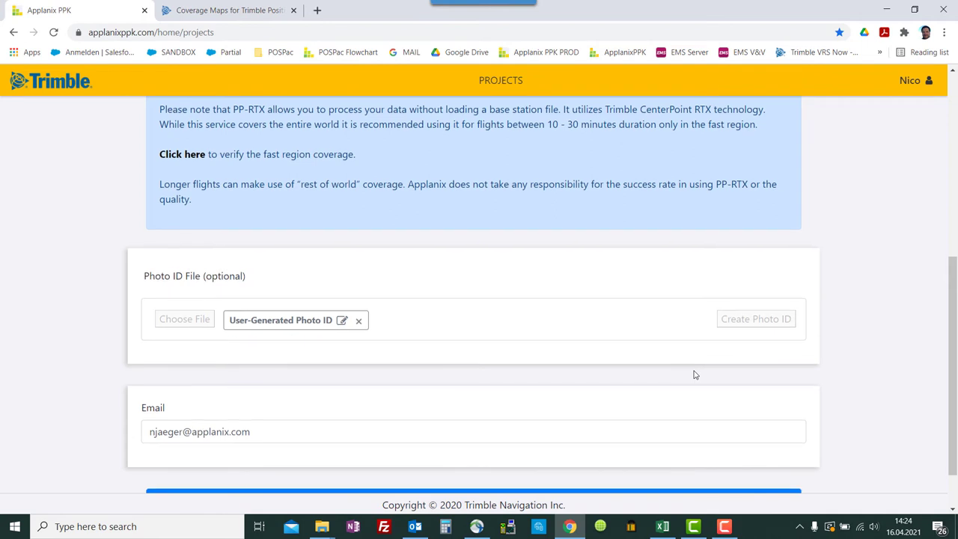
- Submit the PP-RTX project, then download PP-RTX.zip from the success email's link
scroll(694, 375, "down", 2)
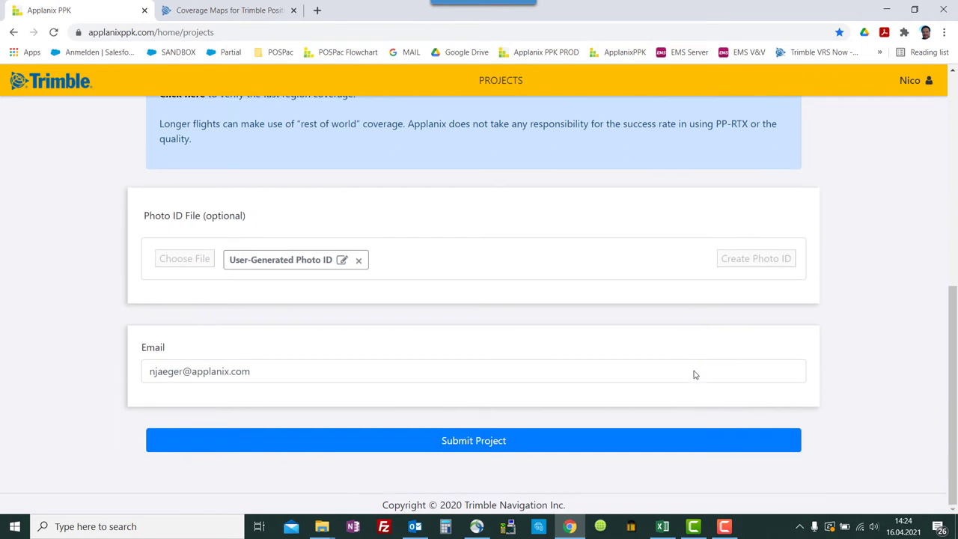
left_click(474, 441)
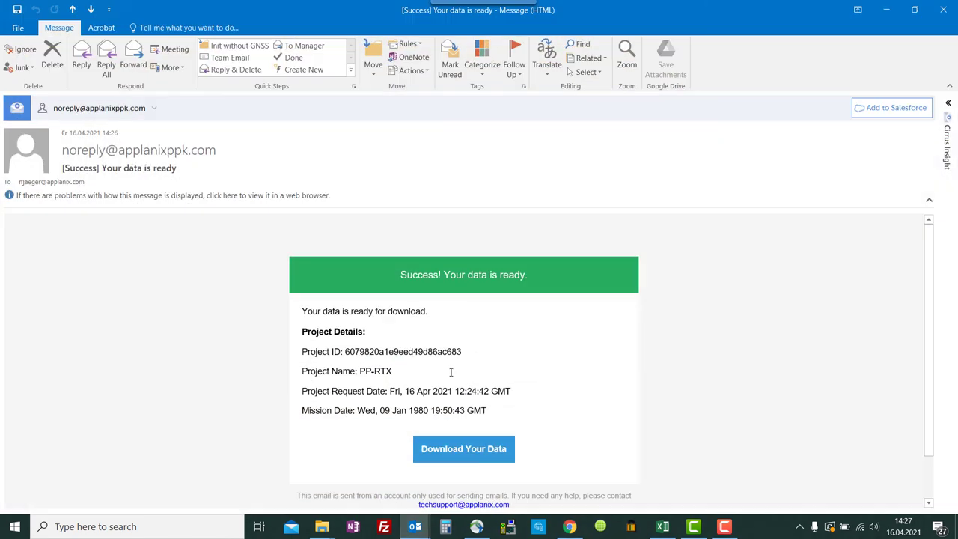
scroll(452, 382, "down", 1)
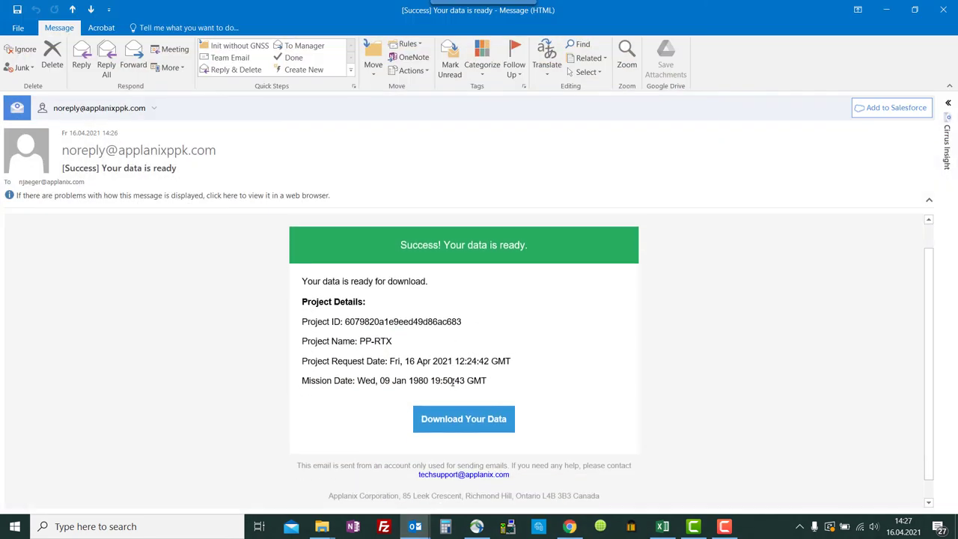
left_click(450, 421)
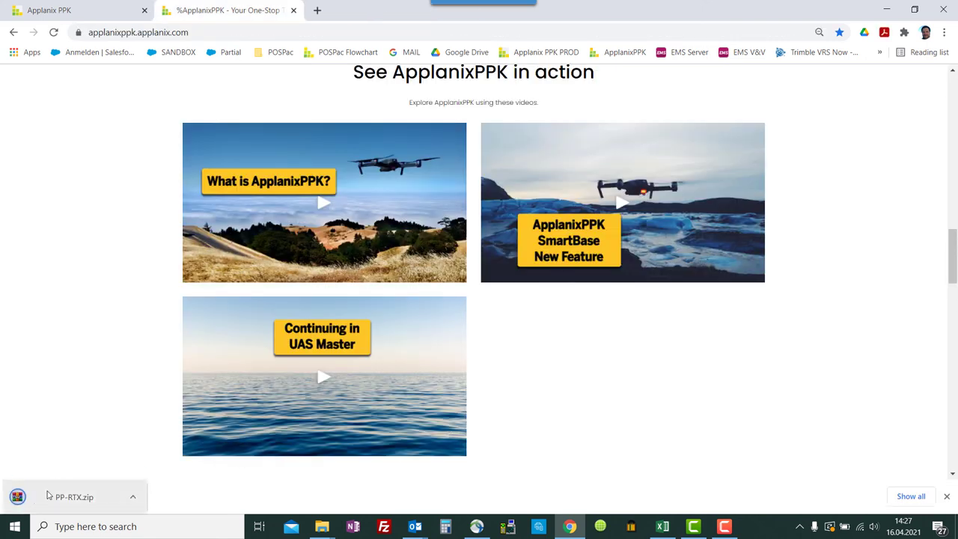
- Open PP-RTX.zip from Chrome's download bar
left_click(51, 499)
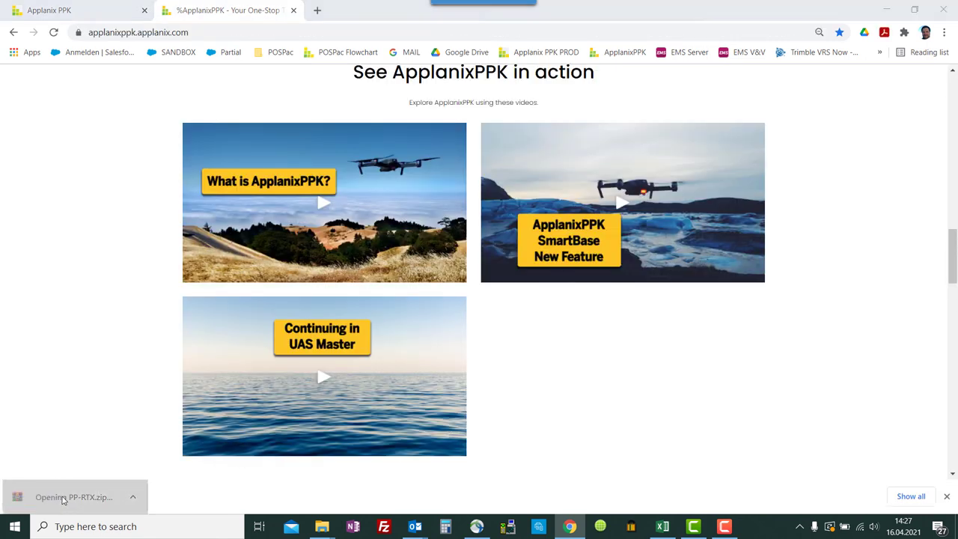